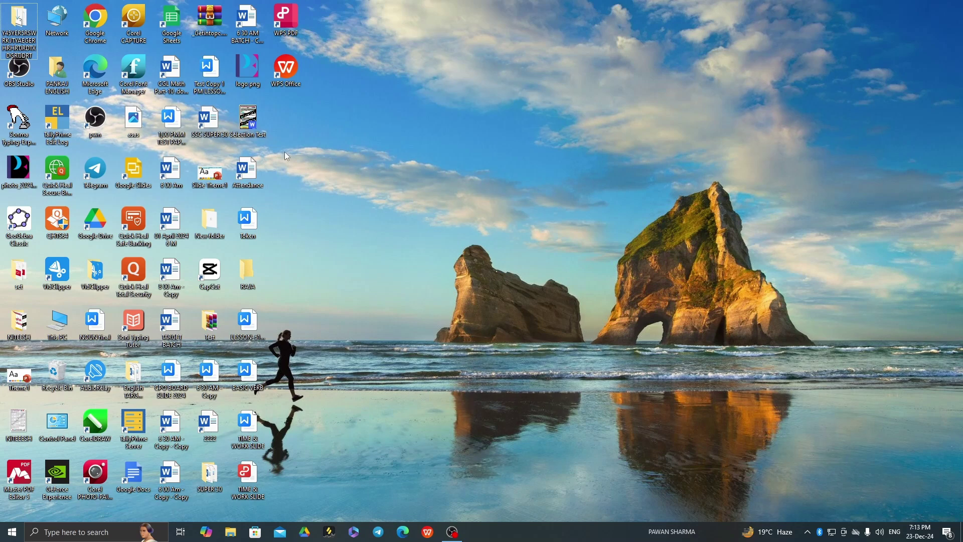
- Refresh the desktop, launch TallyPrime and continue in Educational Mode without a licence
{"action": "right_click", "coordinate": [350, 123]}
{"action": "left_click", "coordinate": [372, 153]}
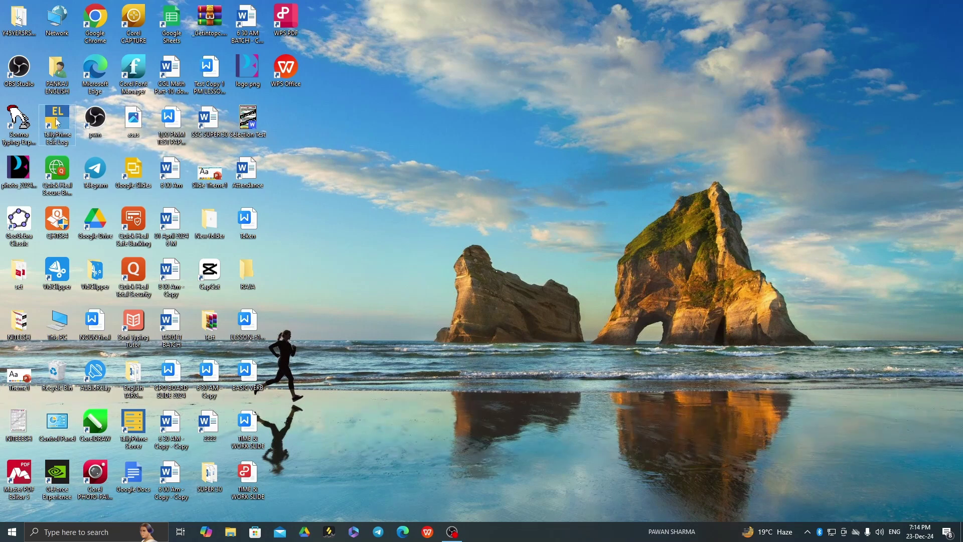
{"action": "double_click", "coordinate": [58, 122]}
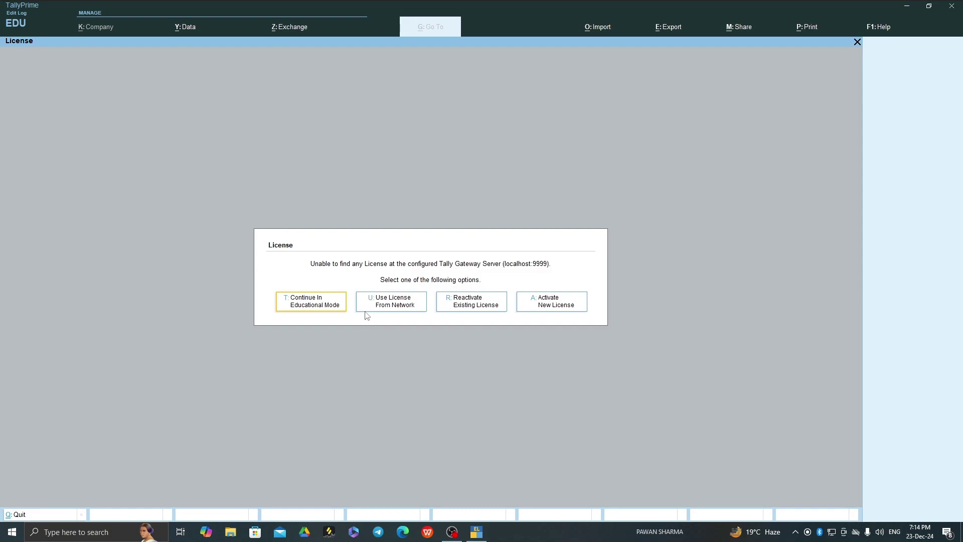
{"action": "left_click", "coordinate": [314, 307]}
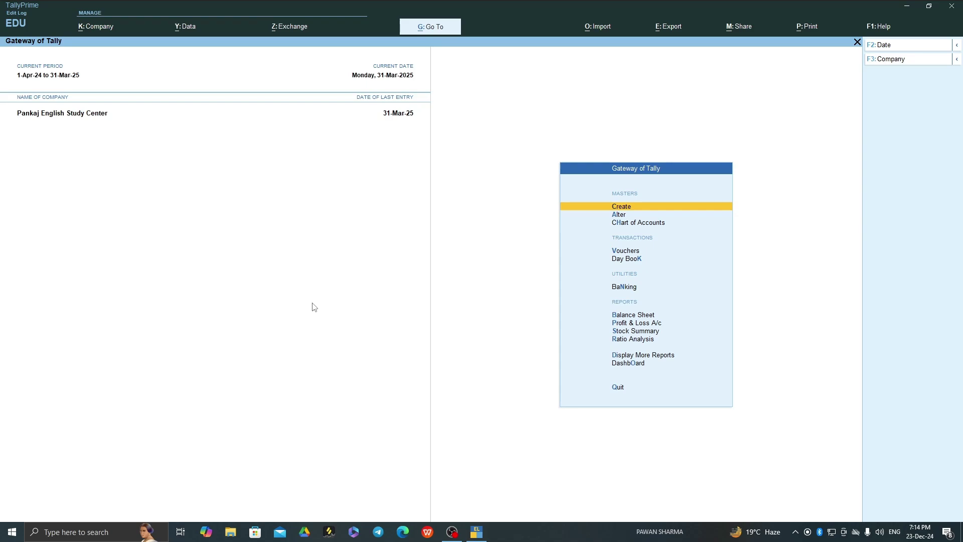
- Open the Company menu (Alt+K) and choose Create to begin a new company
{"action": "key", "text": "alt+k"}
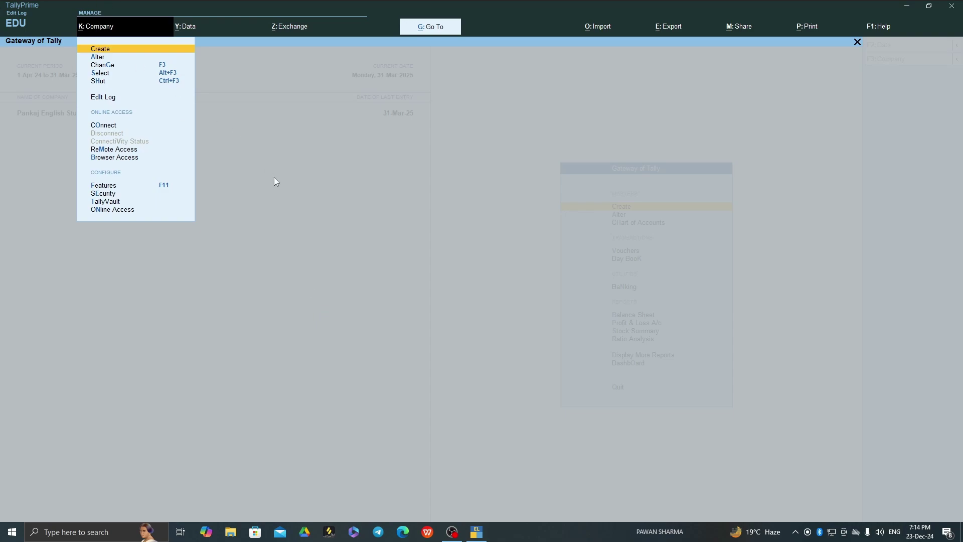
{"action": "key", "text": "Escape"}
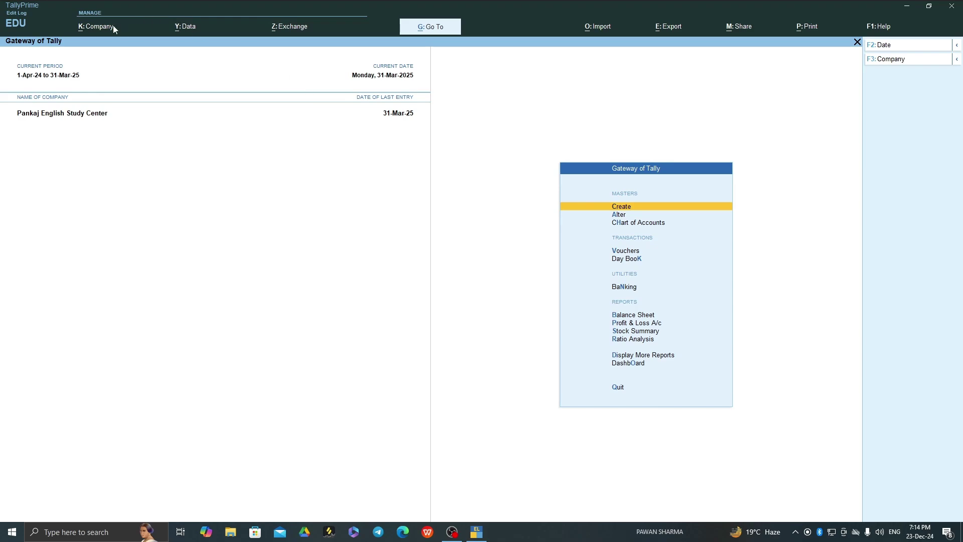
{"action": "left_click", "coordinate": [106, 30]}
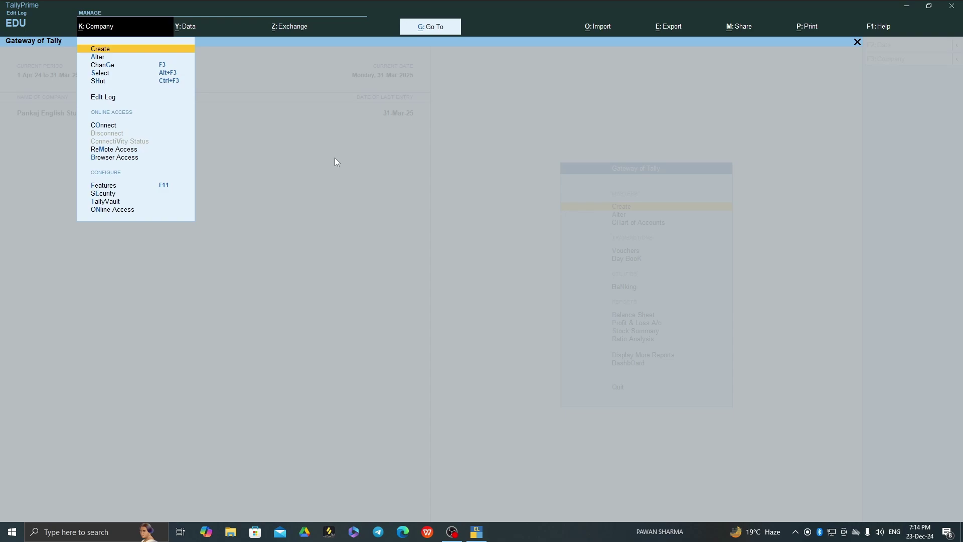
{"action": "key", "text": "Return"}
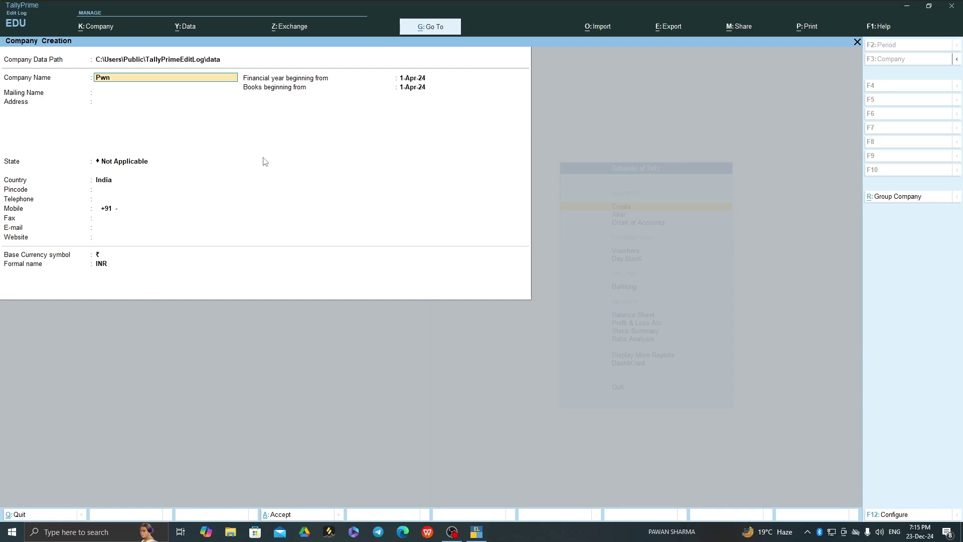
- Name the company Pwnsoftcom Pvt Ltd and keep the matching mailing name
{"action": "type", "text": "softcom Pvt Li"}
{"action": "key", "text": "Return"}
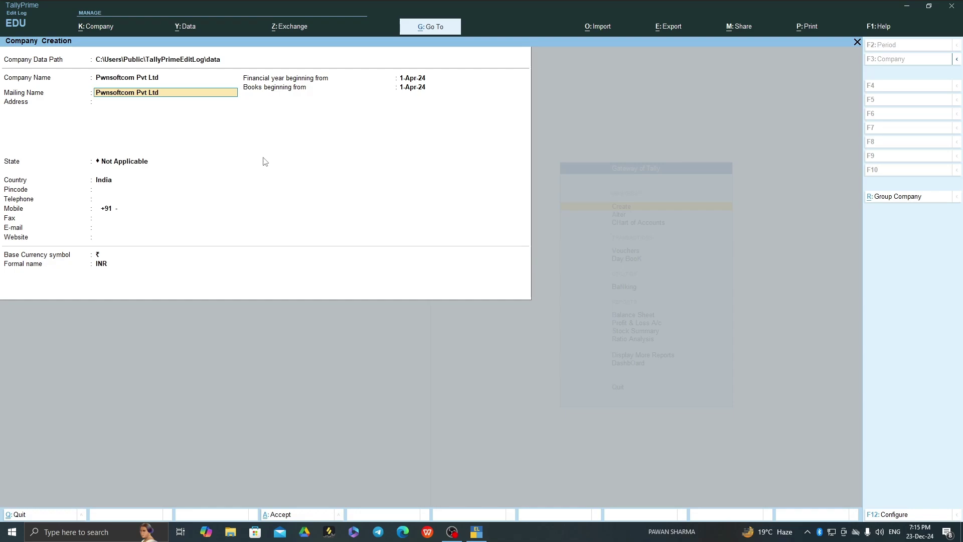
{"action": "key", "text": "Return"}
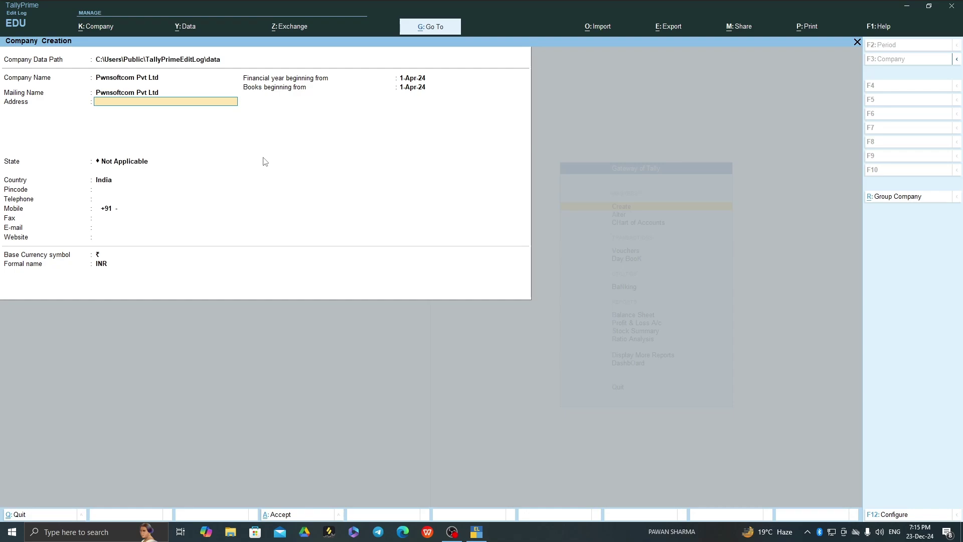
- Enter the address 'Gaya College Gaya Bihar' and move on to the State field
{"action": "type", "text": "Gaya College Gaya Bihar"}
{"action": "key", "text": "Return"}
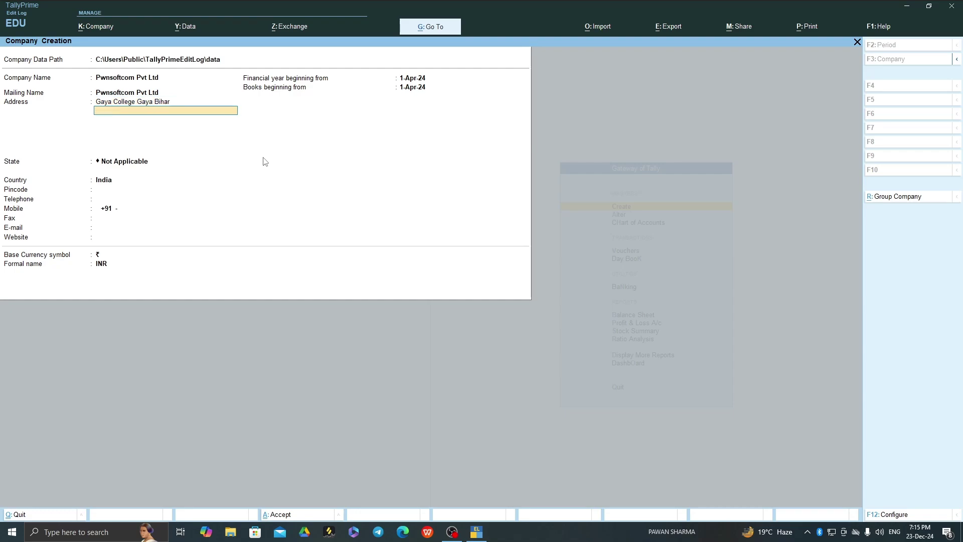
{"action": "key", "text": "Return"}
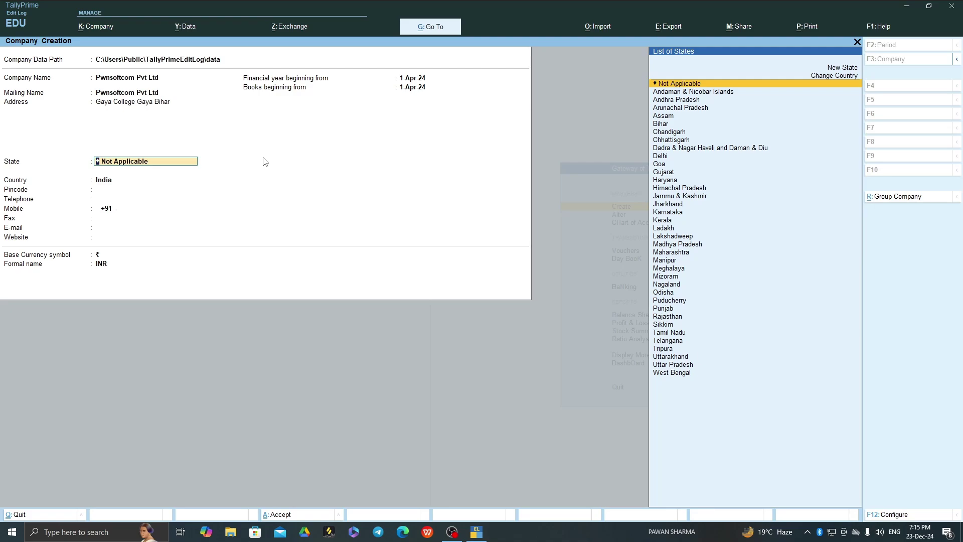
- Choose Bihar from the List of States
{"action": "type", "text": "B"}
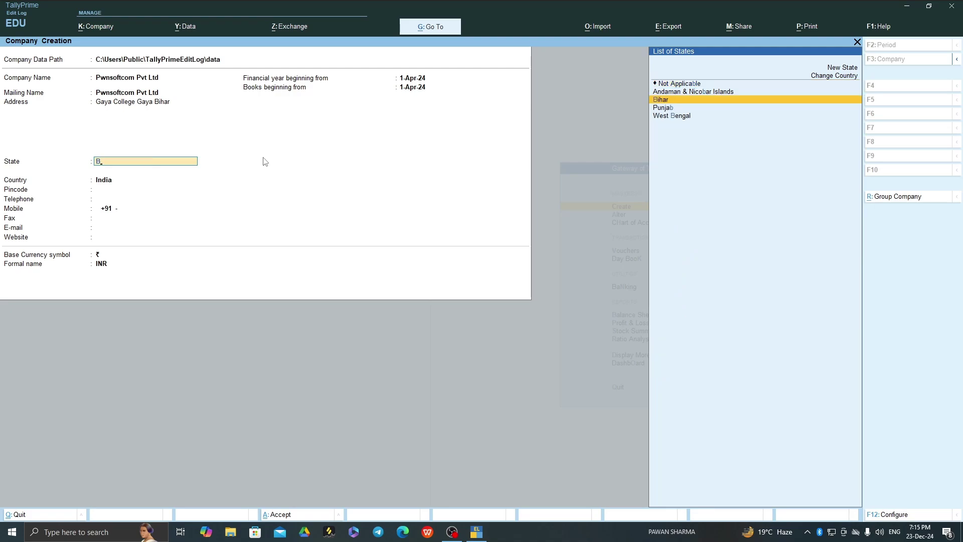
{"action": "key", "text": "Return"}
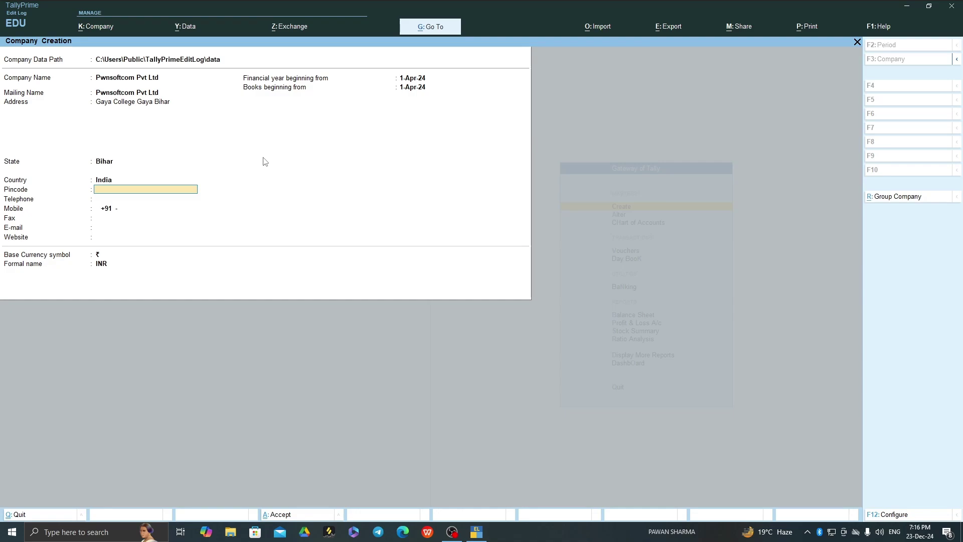
- Enter pincode 823001, then the company's telephone and mobile numbers
{"action": "type", "text": "823001"}
{"action": "key", "text": "Return"}
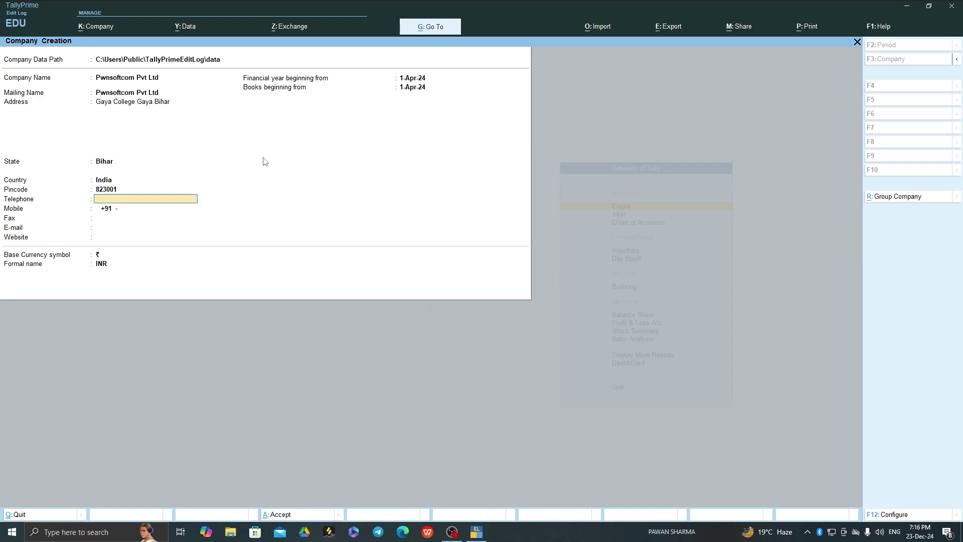
{"action": "key", "text": "Return"}
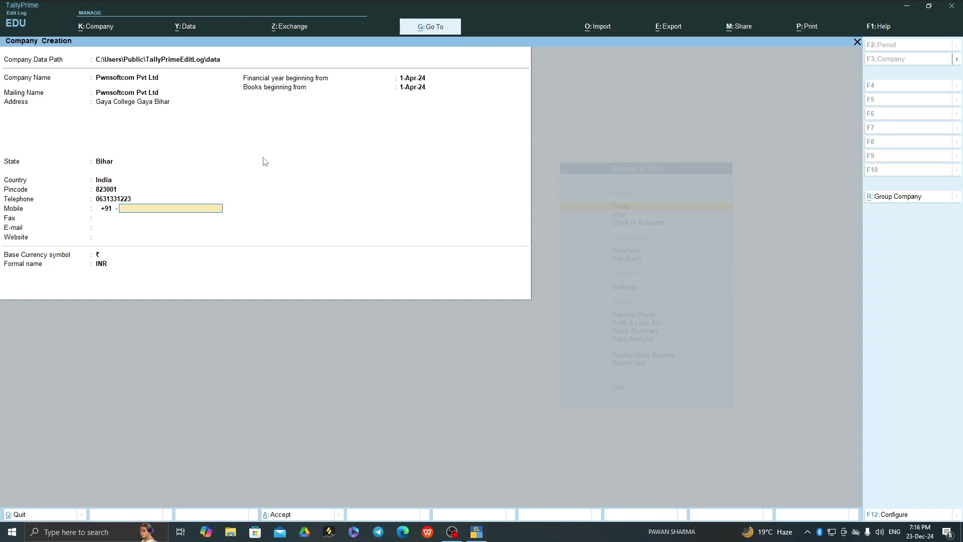
{"action": "key", "text": "Return"}
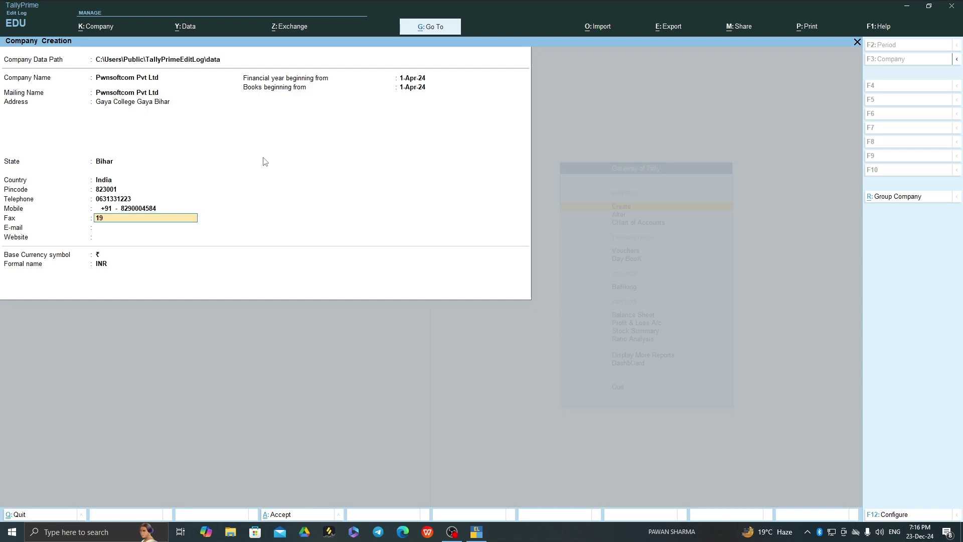
{"action": "type", "text": "21214121"}
{"action": "key", "text": "Return"}
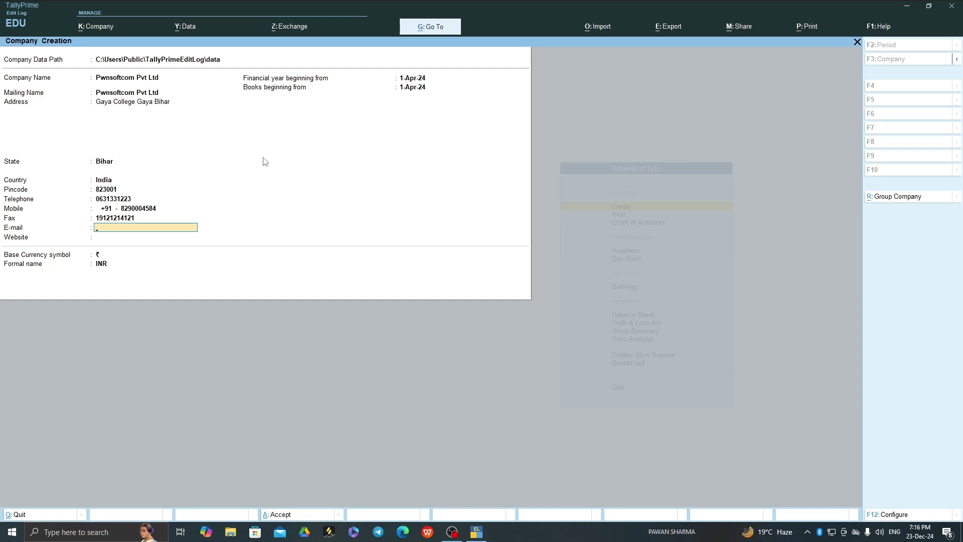
{"action": "key", "text": "Return"}
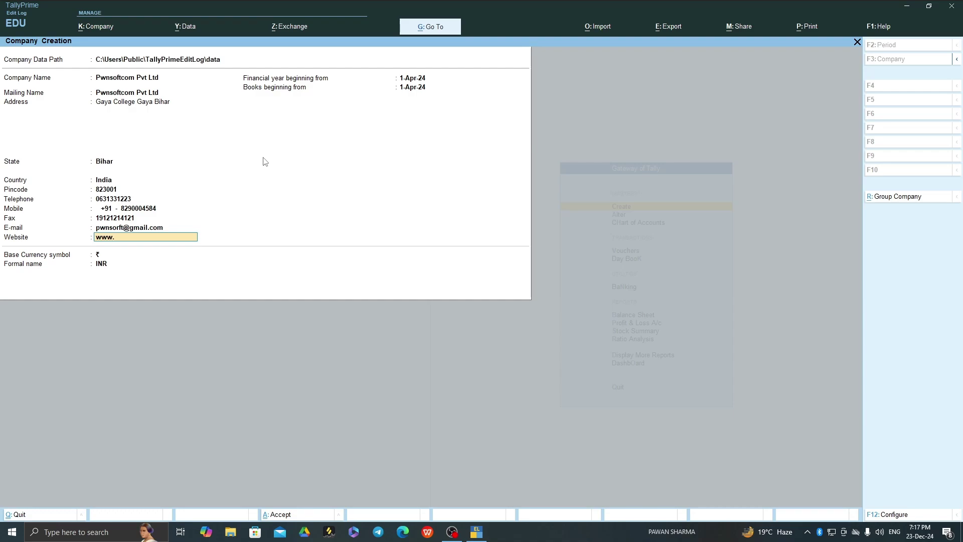
{"action": "type", "text": "www.pwnsoftcom"}
{"action": "key", "text": "Return"}
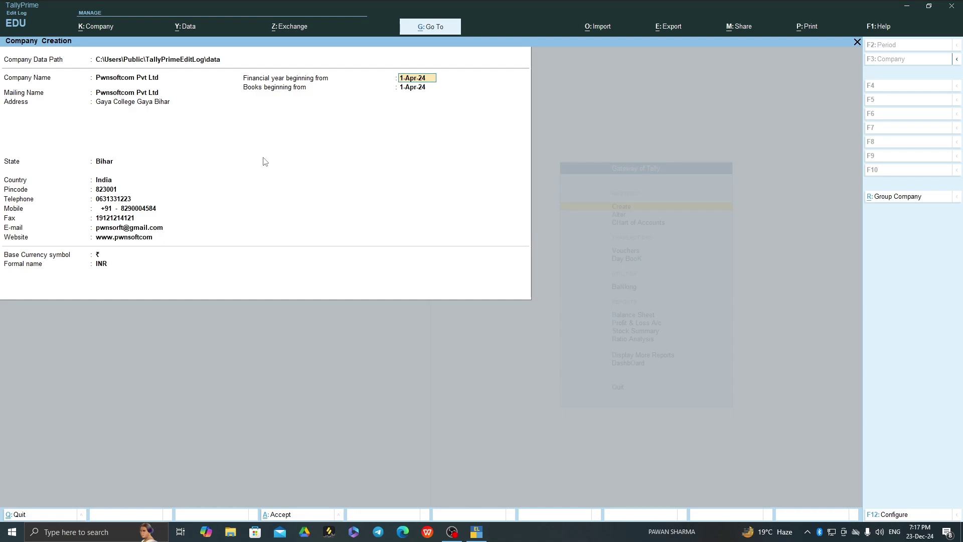
- Keep 1-Apr-24 as financial year and books start, then accept to save the company
{"action": "key", "text": "Return"}
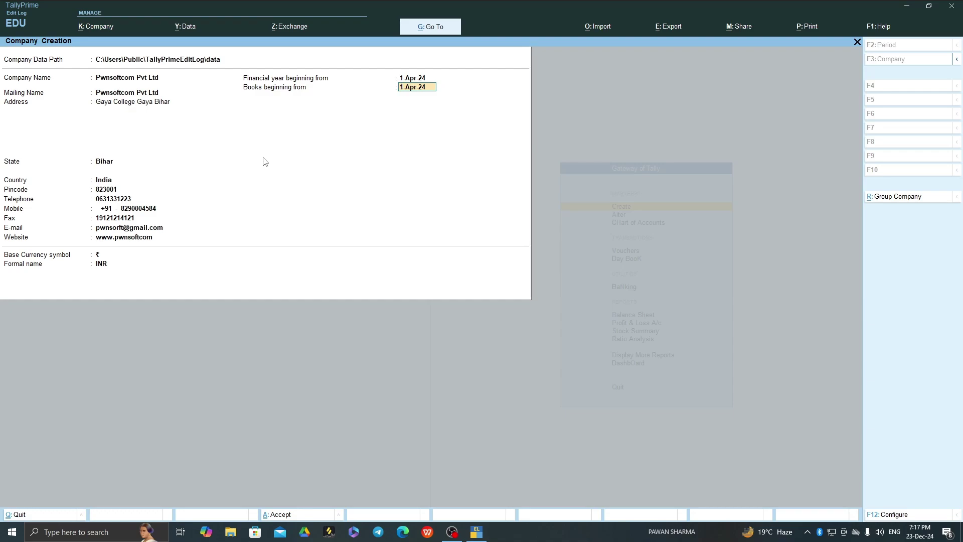
{"action": "key", "text": "Return"}
{"action": "key", "text": "Return"}
{"action": "key", "text": "Return"}
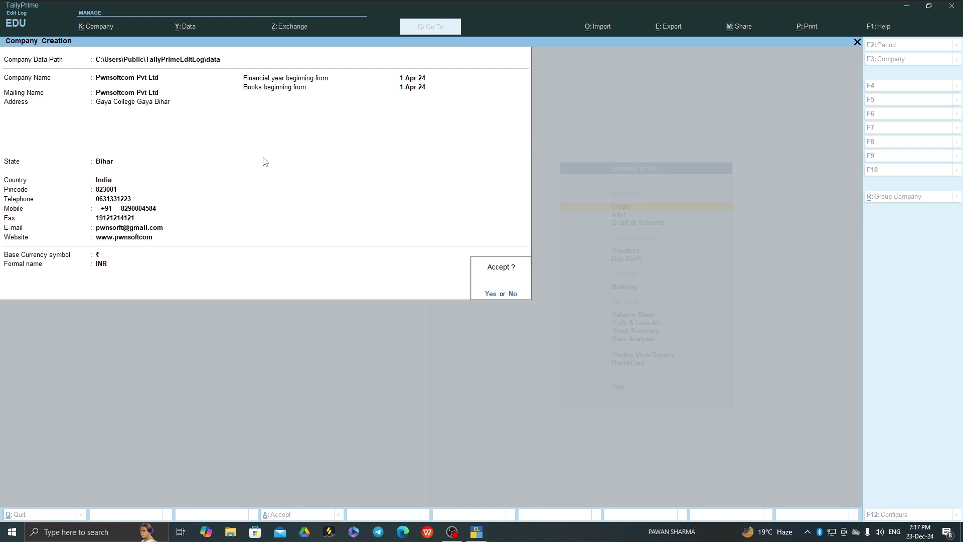
{"action": "key", "text": "Escape"}
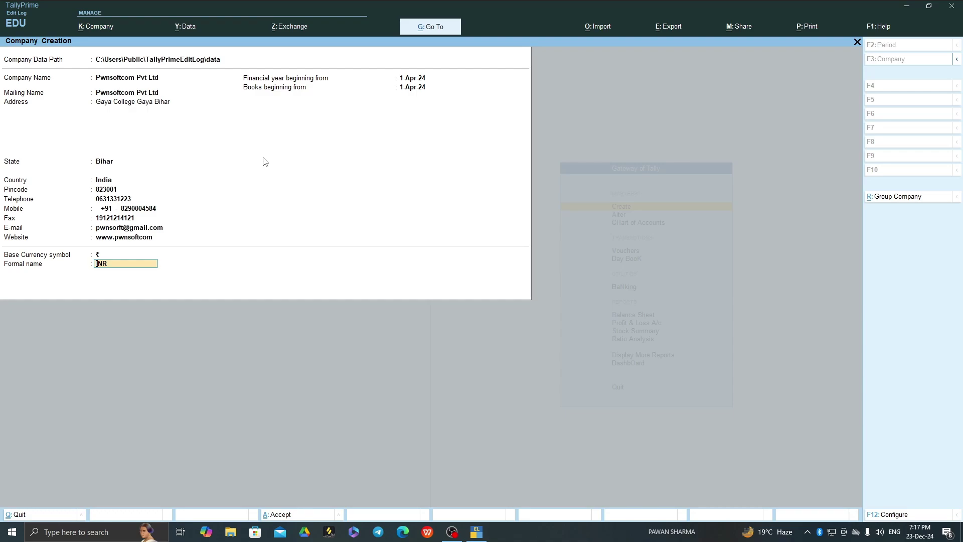
{"action": "key", "text": "Return"}
{"action": "key", "text": "Return"}
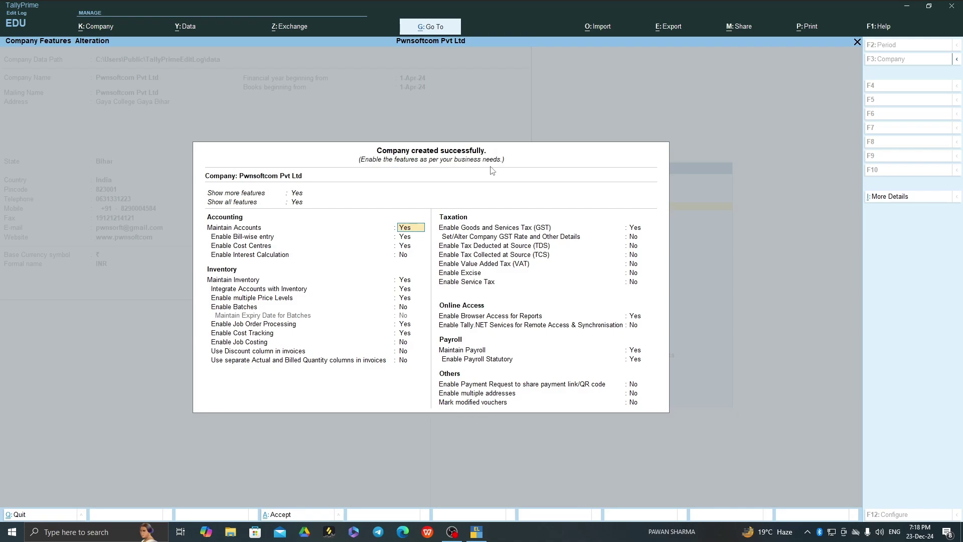
- Accept the default Company Features screen with Ctrl+A
{"action": "key", "text": "ctrl"}
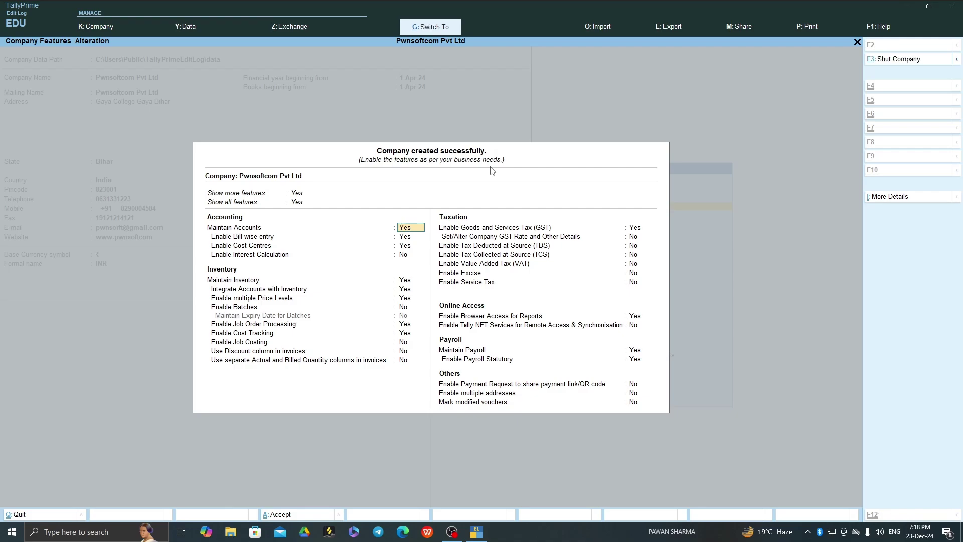
{"action": "key", "text": "ctrl+a"}
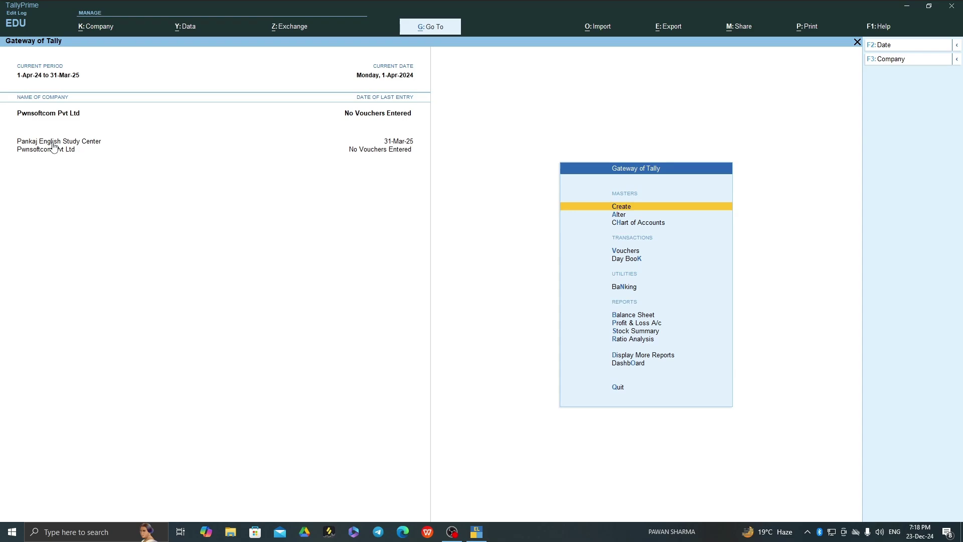
- Shut Pankaj English Study Center using Shut Company (Ctrl+F3)
{"action": "key", "text": "ctrl"}
{"action": "key", "text": "ctrl+F3"}
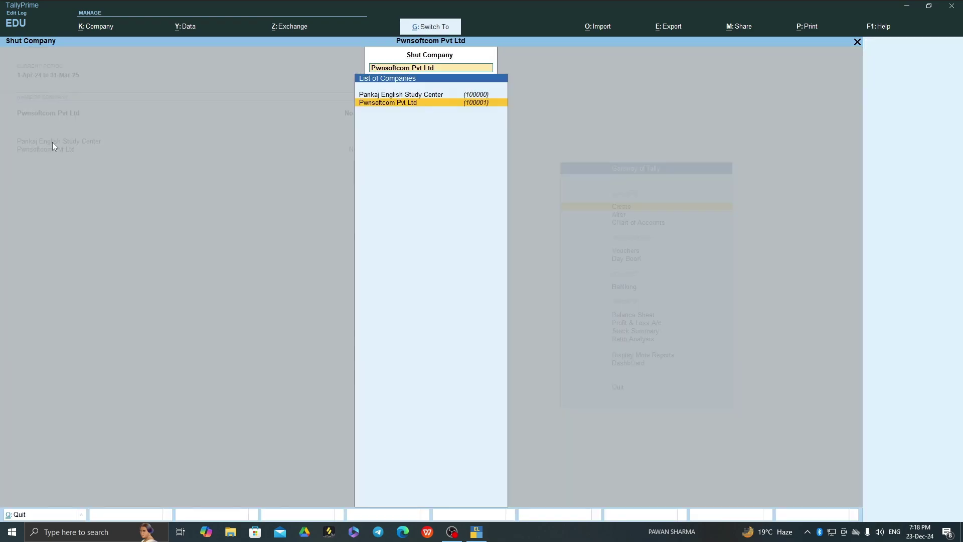
{"action": "key", "text": "Up"}
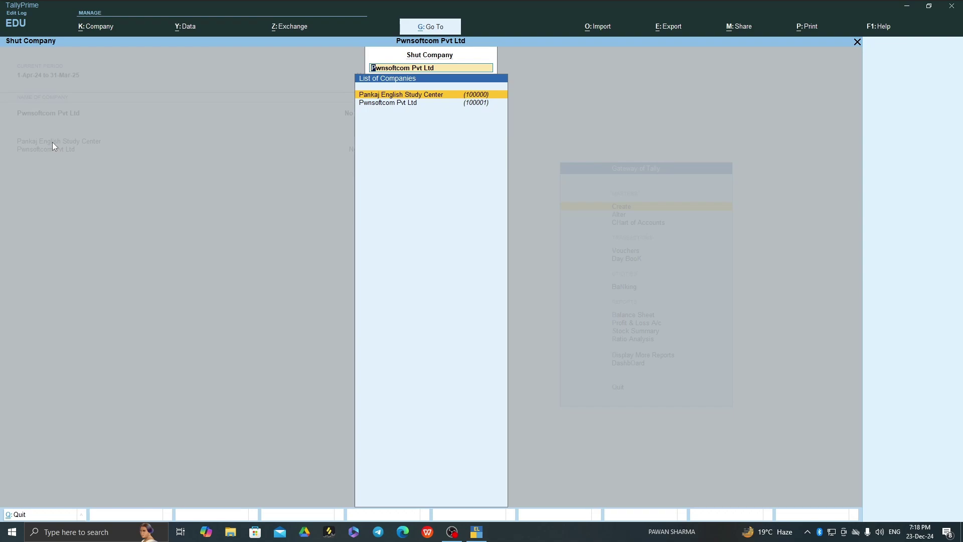
{"action": "key", "text": "Return"}
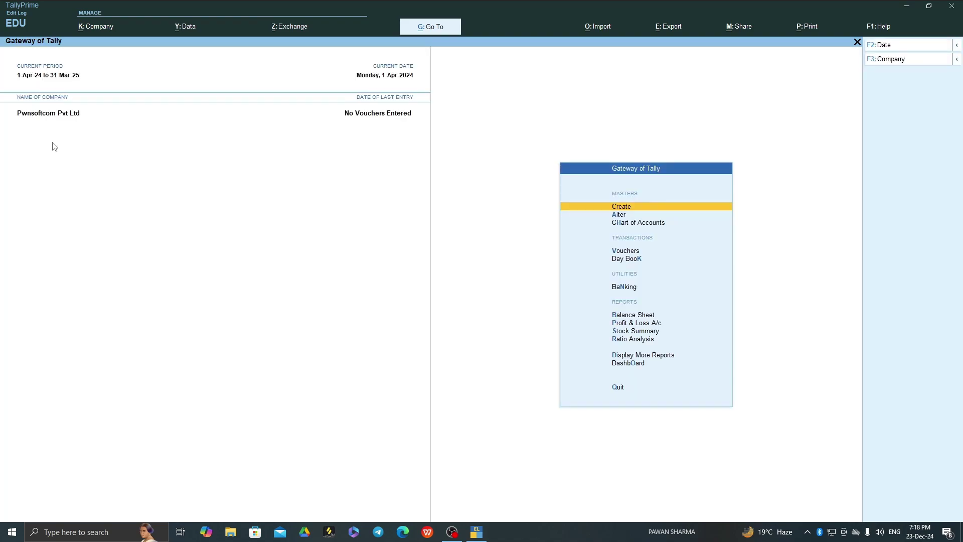